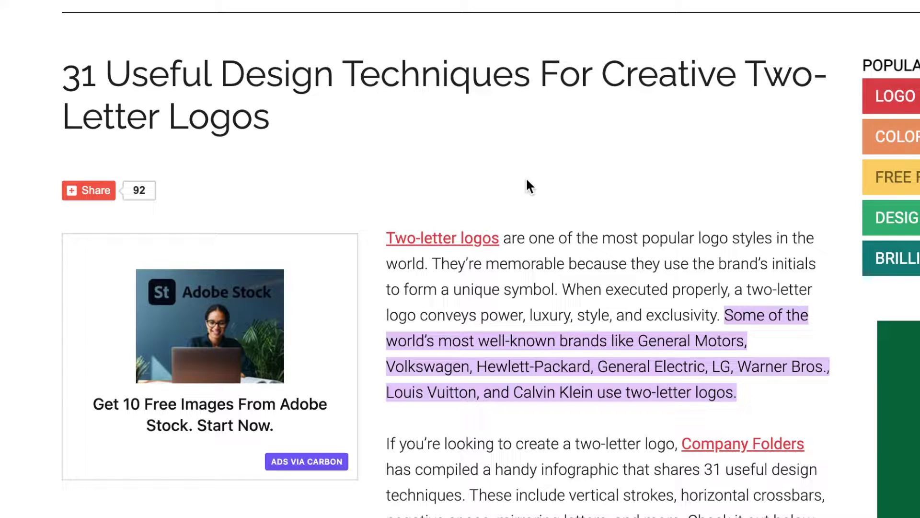
# Scroll through the article's remaining two-letter logo technique examples.
pyautogui.scroll(-1, 527, 186)
pyautogui.scroll(-5, 528, 186)
pyautogui.scroll(-5, 526, 180)
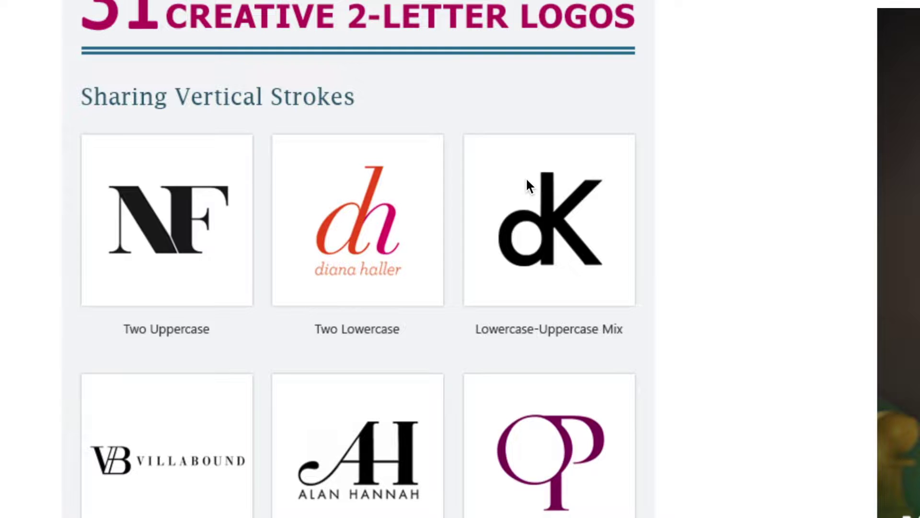
pyautogui.scroll(-3, 526, 181)
pyautogui.scroll(-3, 527, 180)
pyautogui.scroll(-1, 527, 181)
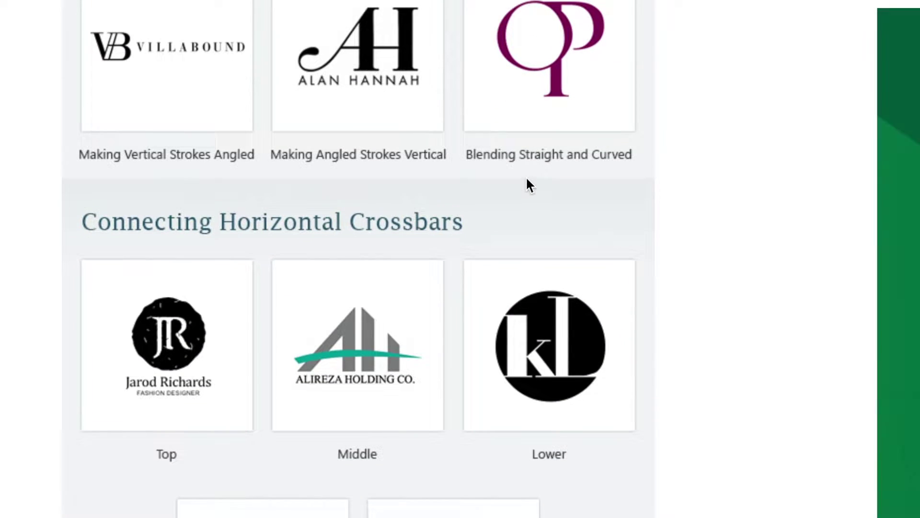
pyautogui.scroll(-5, 527, 180)
pyautogui.scroll(-2, 527, 180)
pyautogui.scroll(-2, 527, 180)
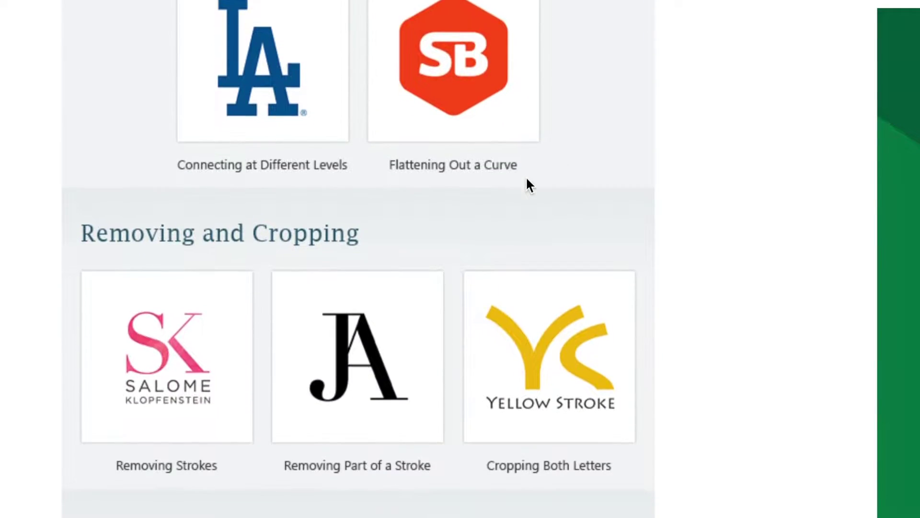
pyautogui.scroll(-3, 527, 179)
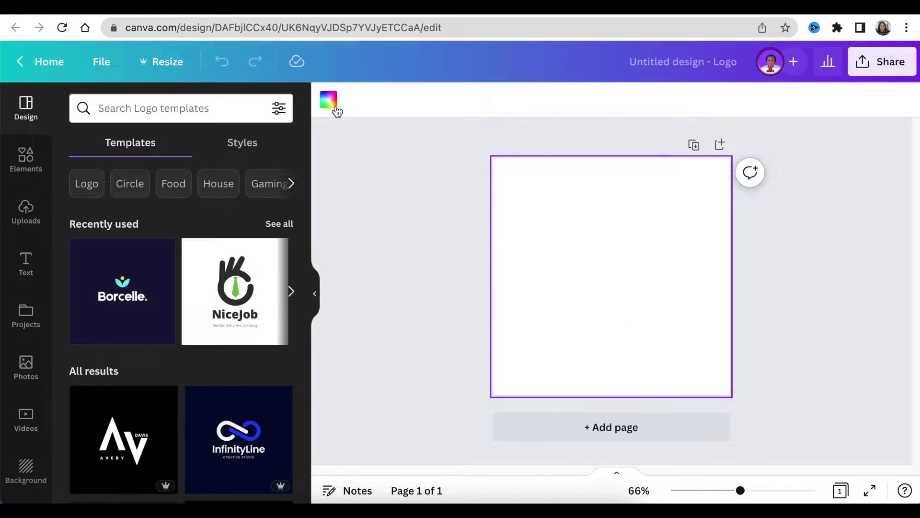
# Set the logo page background to dark navy.
pyautogui.click(331, 101)
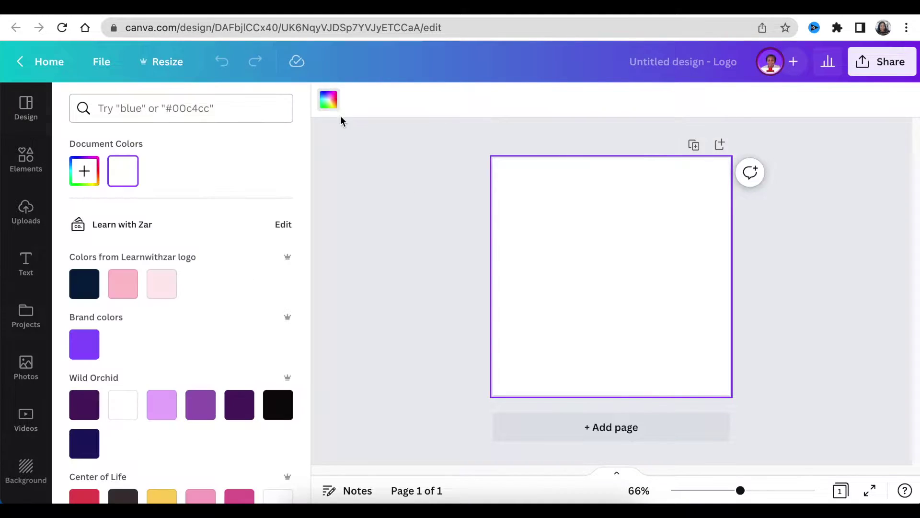
pyautogui.click(83, 297)
pyautogui.click(425, 206)
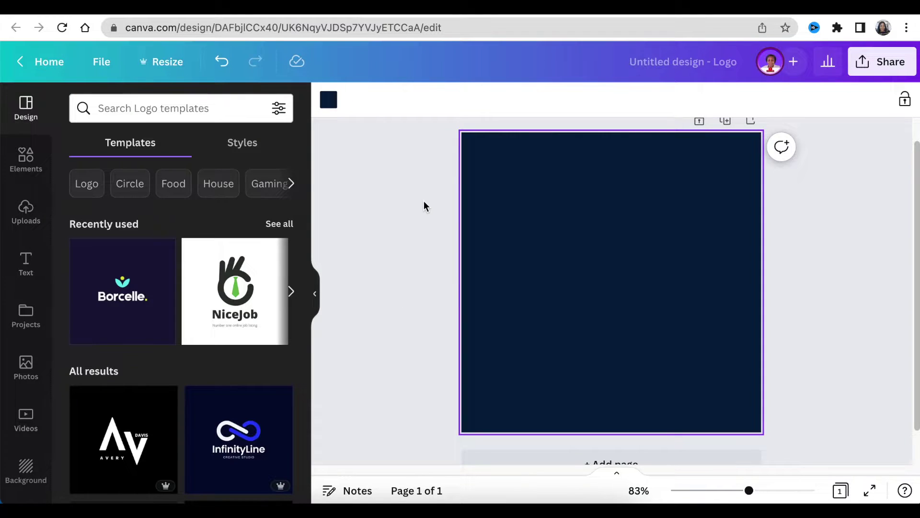
# Add a white letter L in the Cinzel font and enlarge it.
pyautogui.press('t')
pyautogui.click(431, 99)
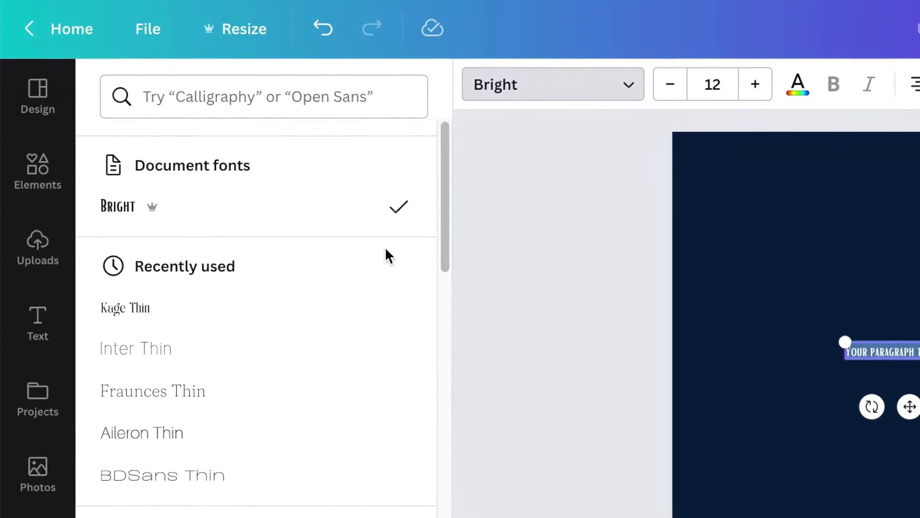
pyautogui.write('CIN')
pyautogui.click(187, 211)
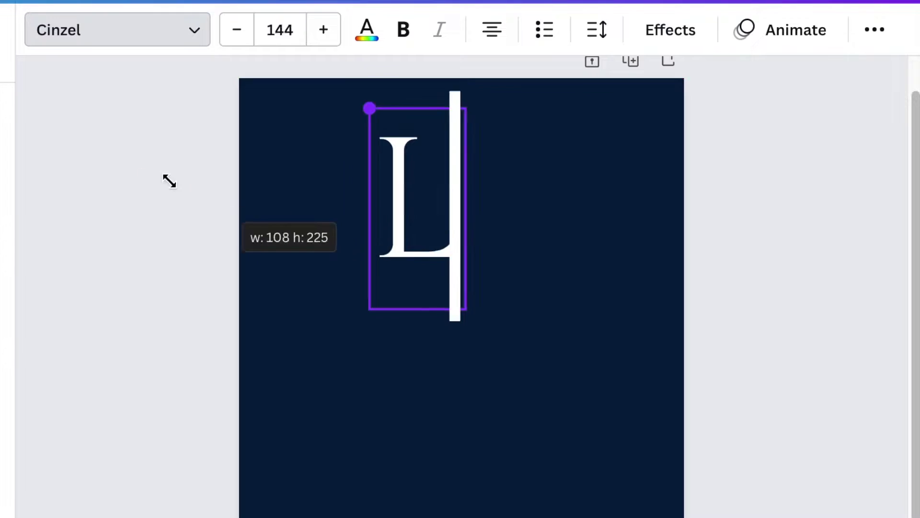
pyautogui.moveTo(887, 345); pyautogui.dragTo(468, 314)
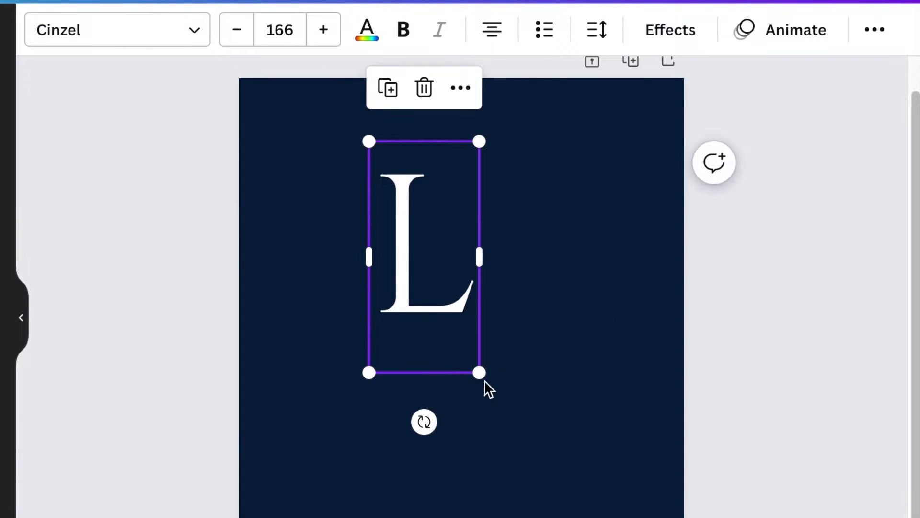
pyautogui.moveTo(481, 374); pyautogui.dragTo(543, 439)
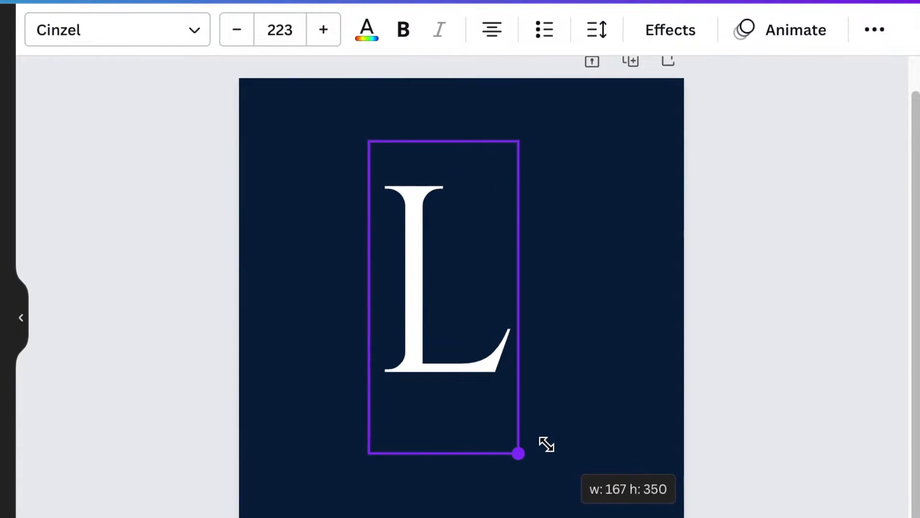
pyautogui.click(634, 114)
# Duplicate the page and replace the letter L with R.
pyautogui.click(636, 72)
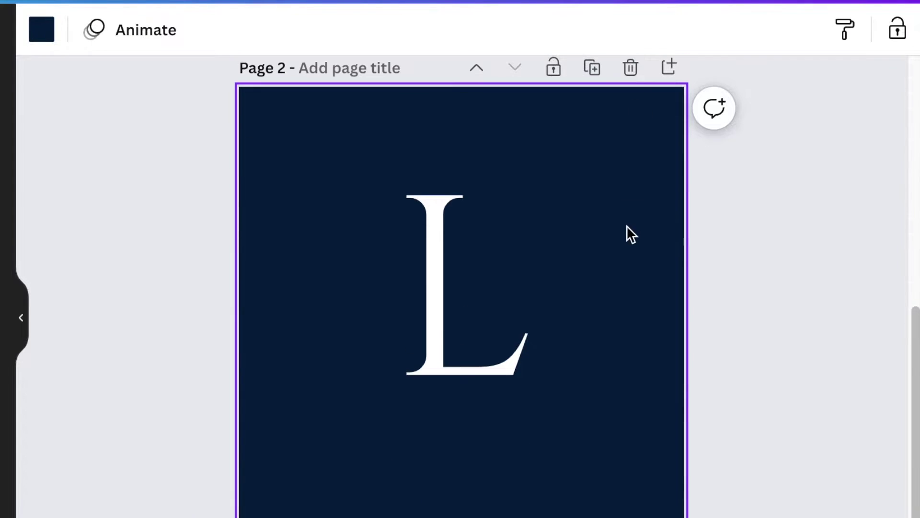
pyautogui.click(463, 323)
pyautogui.click(511, 328)
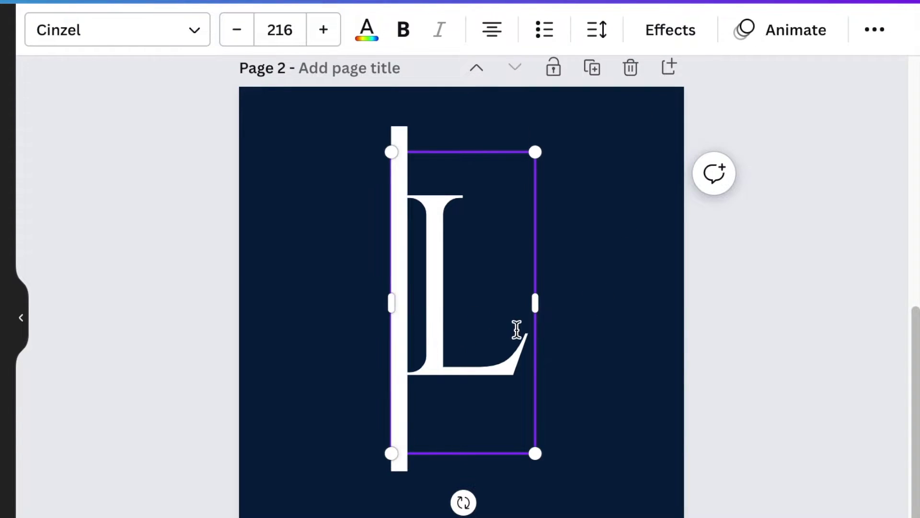
pyautogui.doubleClick(429, 325)
pyautogui.write('R')
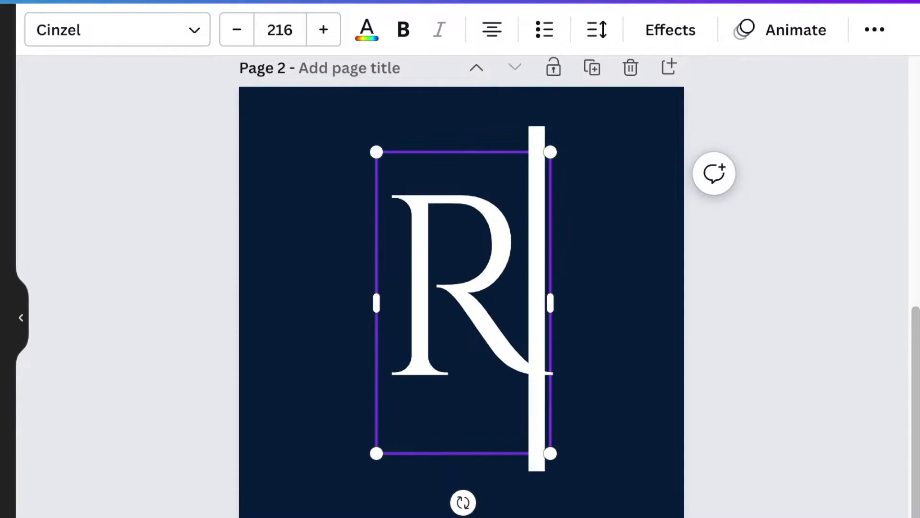
pyautogui.doubleClick(506, 309)
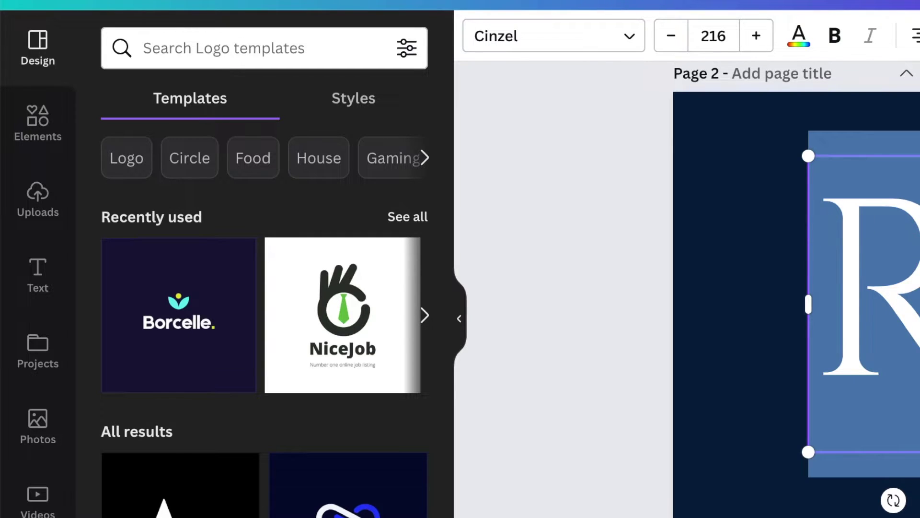
# Change the R's font to Brown Sugar.
pyautogui.click(623, 48)
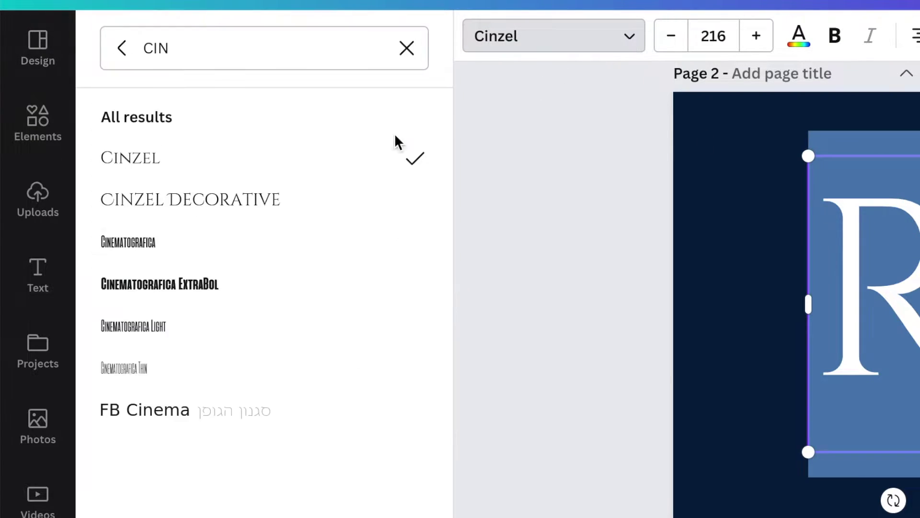
pyautogui.click(248, 48)
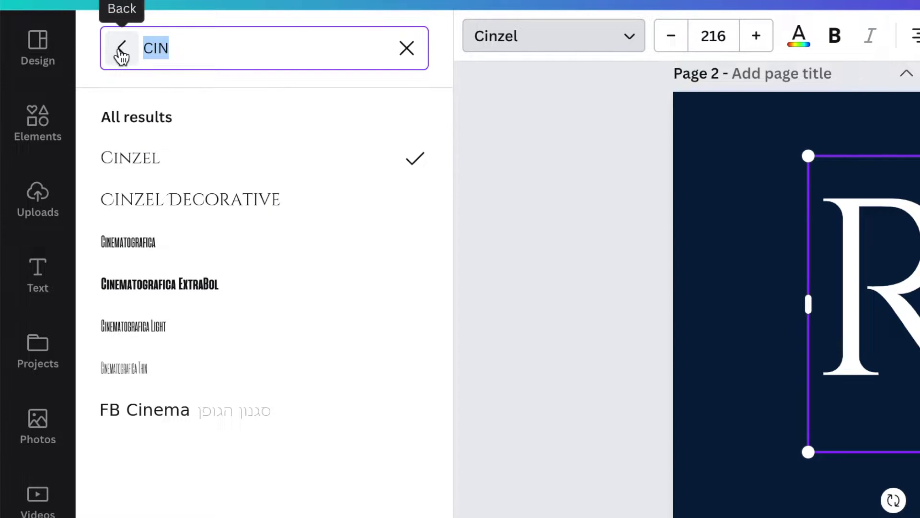
pyautogui.write('BRO')
pyautogui.click(203, 172)
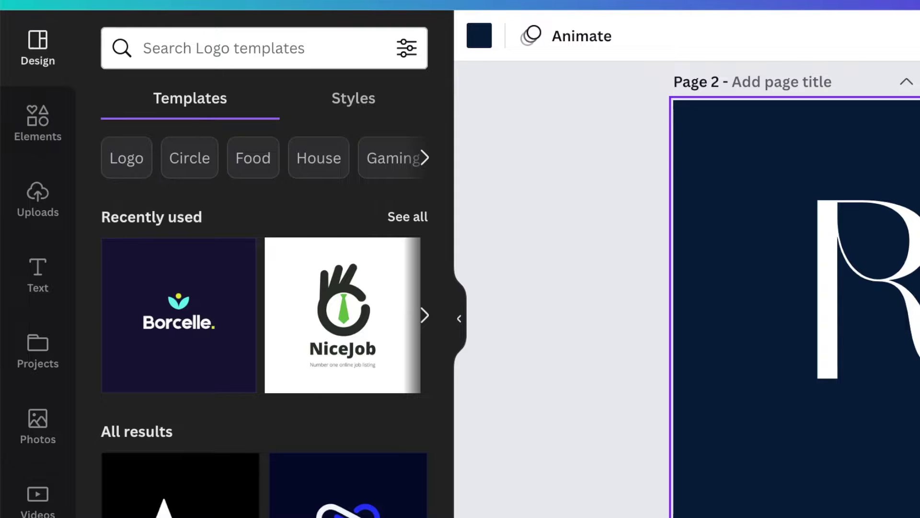
# Add a navy-filled rectangle and position it over the R's vertical stem.
pyautogui.press('r')
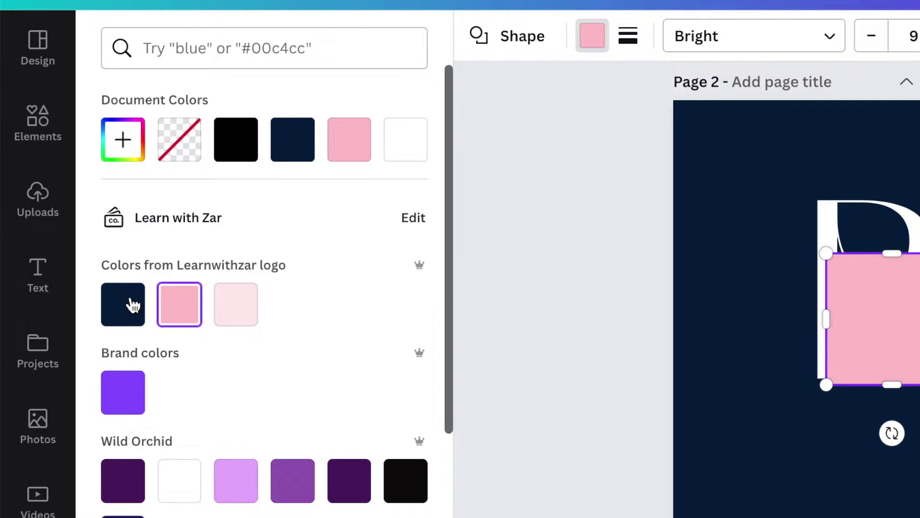
pyautogui.click(133, 305)
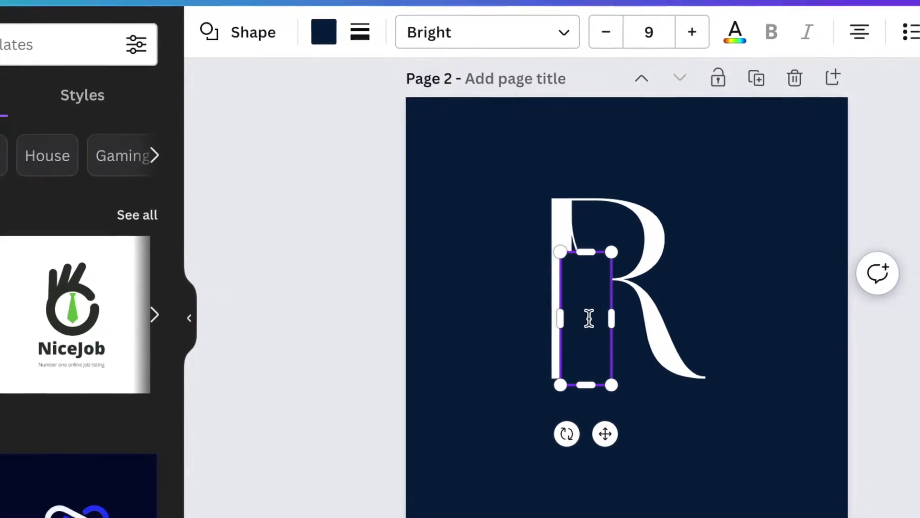
pyautogui.moveTo(410, 338)
pyautogui.mouseDown()
pyautogui.moveTo(374, 325)
pyautogui.moveTo(409, 316)
pyautogui.mouseUp()
pyautogui.hotkey('ctrl', '+')
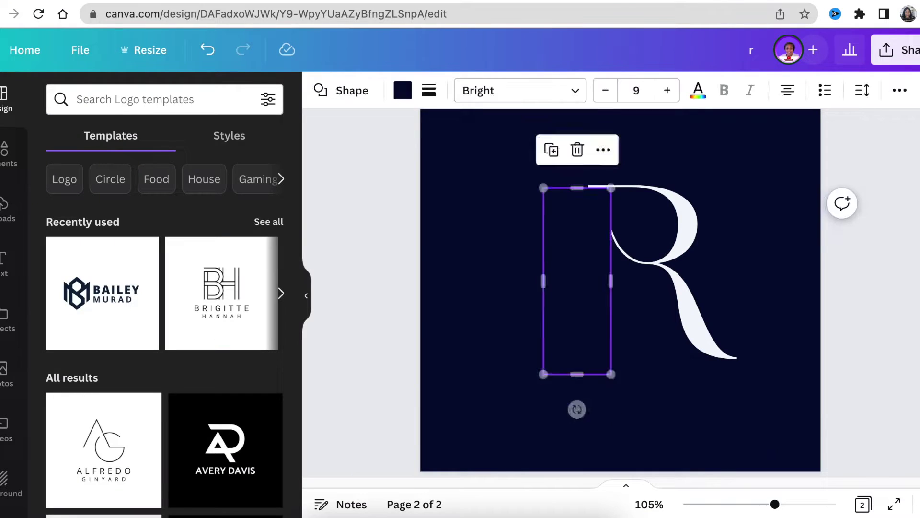
pyautogui.press('Escape')
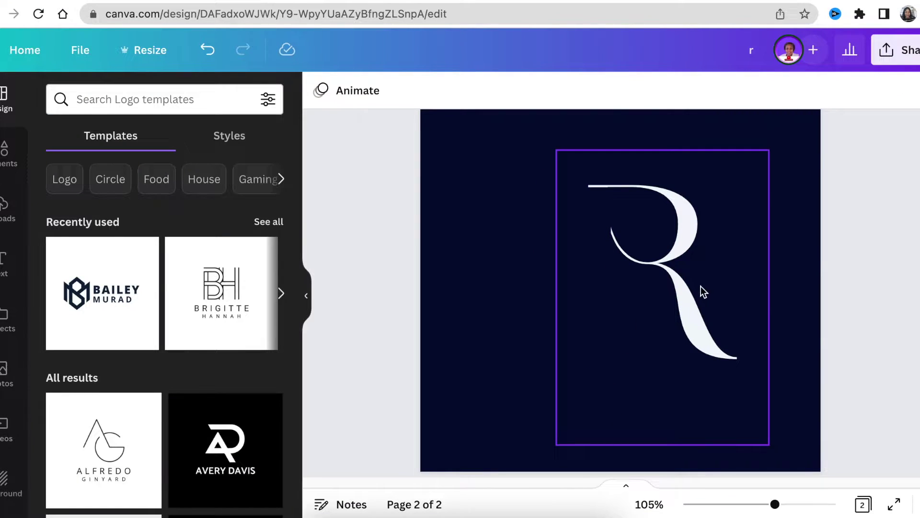
# Recolour the R cyan and apply that colour change to every page.
pyautogui.click(698, 286)
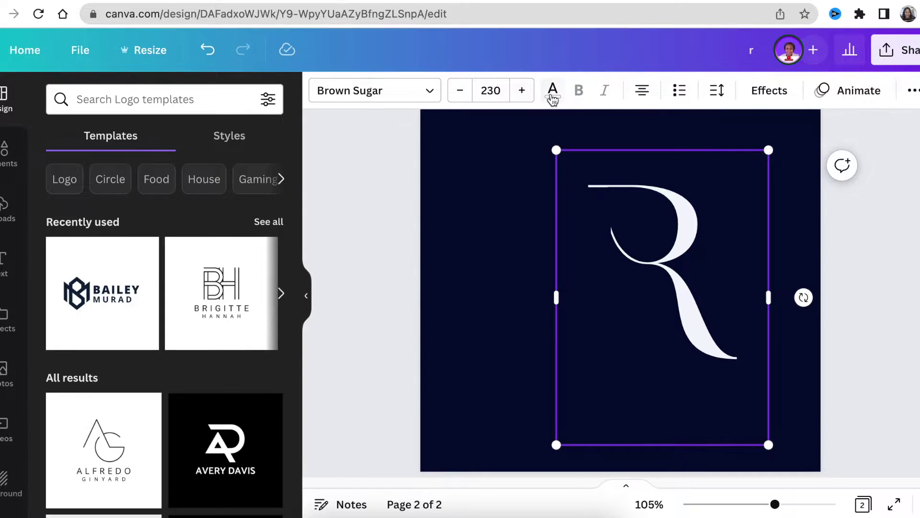
pyautogui.click(552, 91)
pyautogui.click(237, 167)
pyautogui.click(168, 484)
pyautogui.scroll(2, 889, 181)
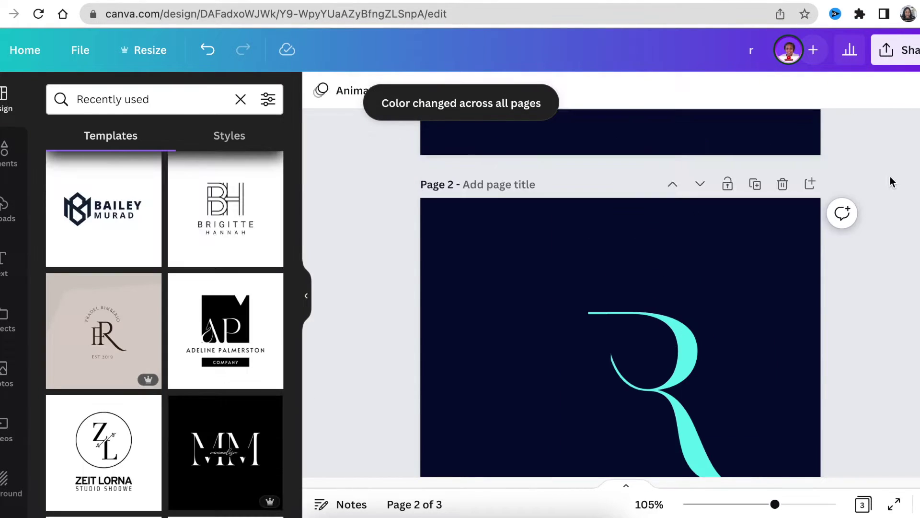
pyautogui.scroll(3, 889, 181)
pyautogui.scroll(4, 892, 183)
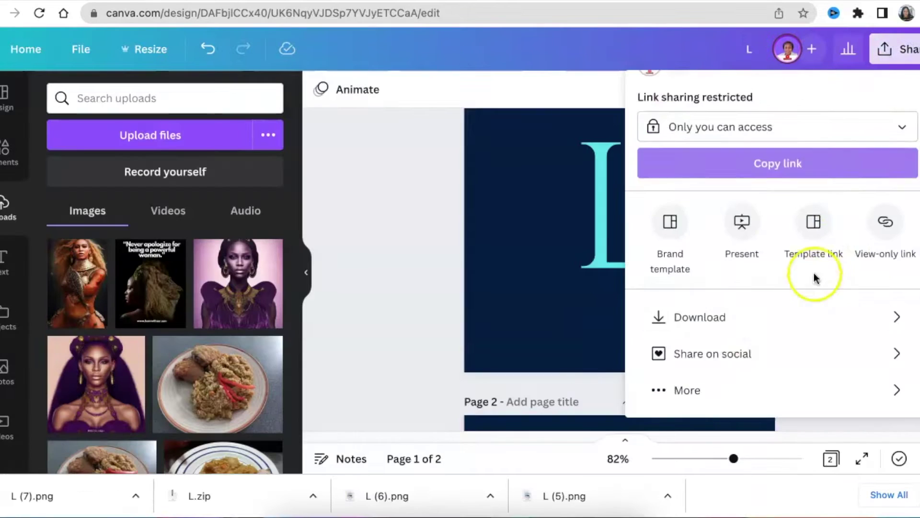
# Download only page 1, the L, as a transparent-background PNG.
pyautogui.click(691, 252)
pyautogui.click(898, 327)
pyautogui.click(904, 129)
pyautogui.click(904, 175)
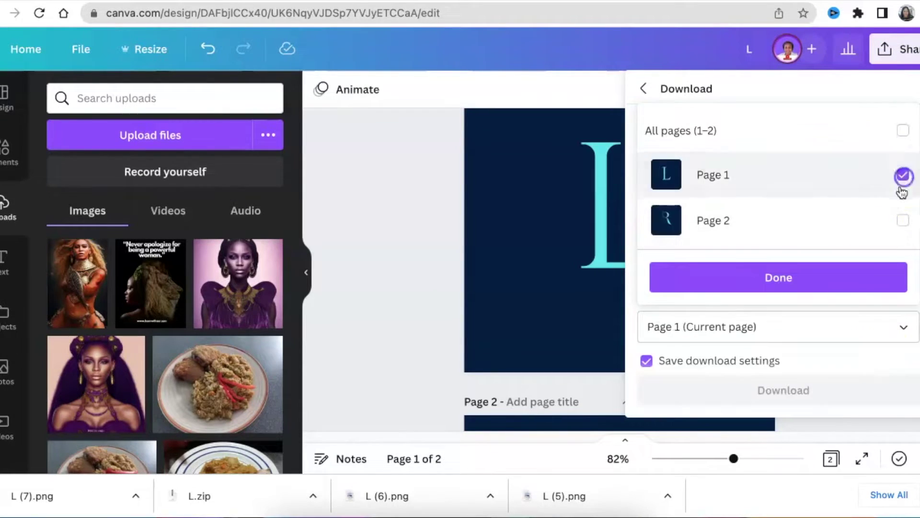
pyautogui.click(859, 275)
pyautogui.click(819, 394)
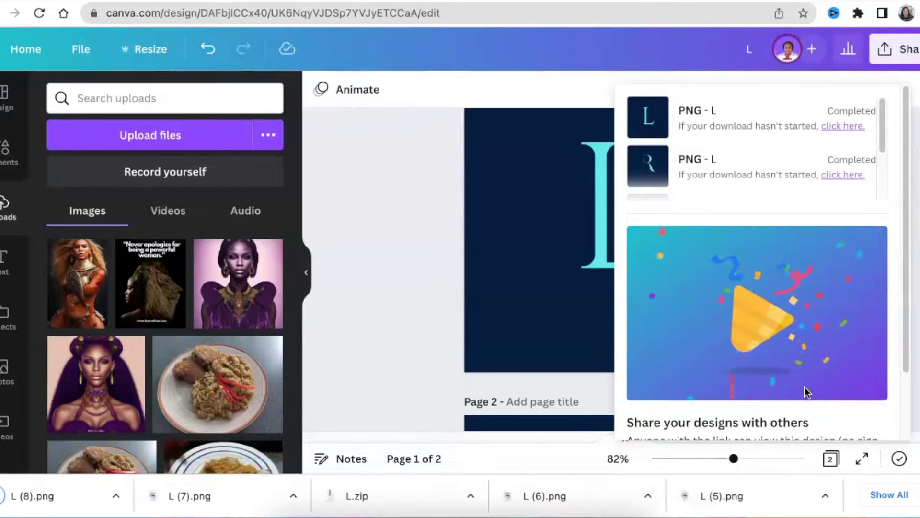
# Download only page 2, the R, as a separate PNG.
pyautogui.click(890, 49)
pyautogui.click(743, 413)
pyautogui.scroll(-1, 743, 304)
pyautogui.click(649, 225)
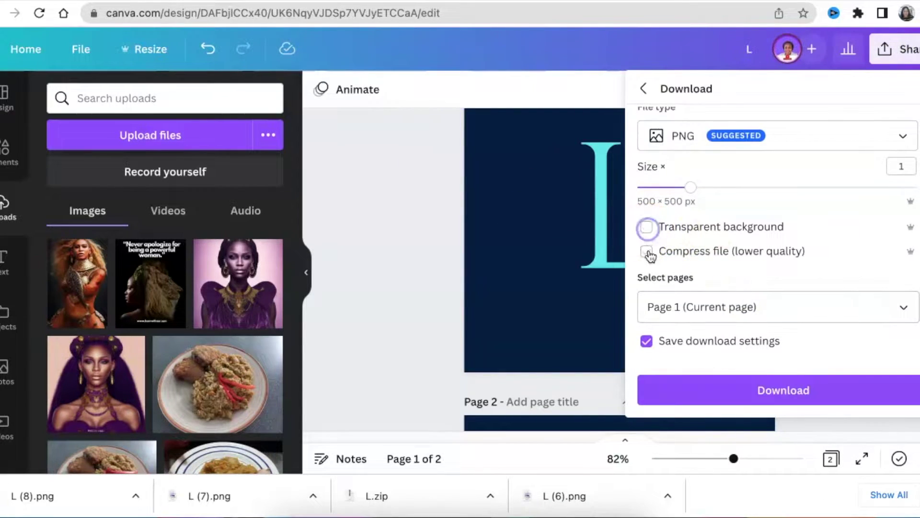
pyautogui.click(898, 309)
pyautogui.click(903, 201)
pyautogui.click(903, 155)
pyautogui.click(778, 258)
pyautogui.click(830, 386)
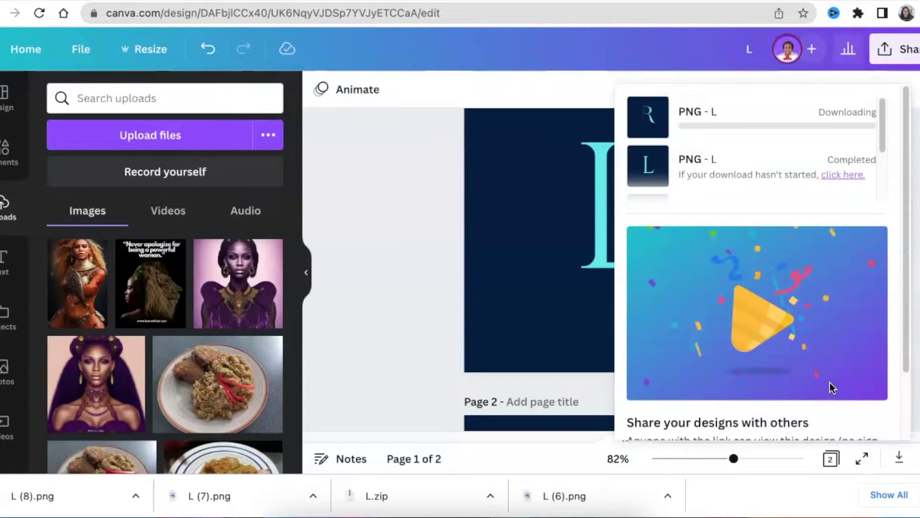
pyautogui.click(411, 311)
pyautogui.scroll(-5, 426, 318)
# Add a blank third page and upload the downloaded L and R images.
pyautogui.click(619, 389)
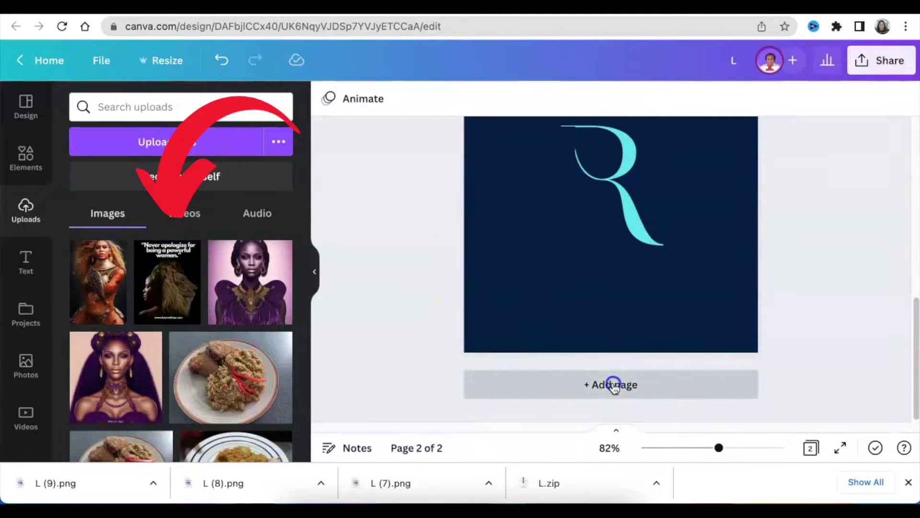
pyautogui.moveTo(237, 484); pyautogui.dragTo(167, 346)
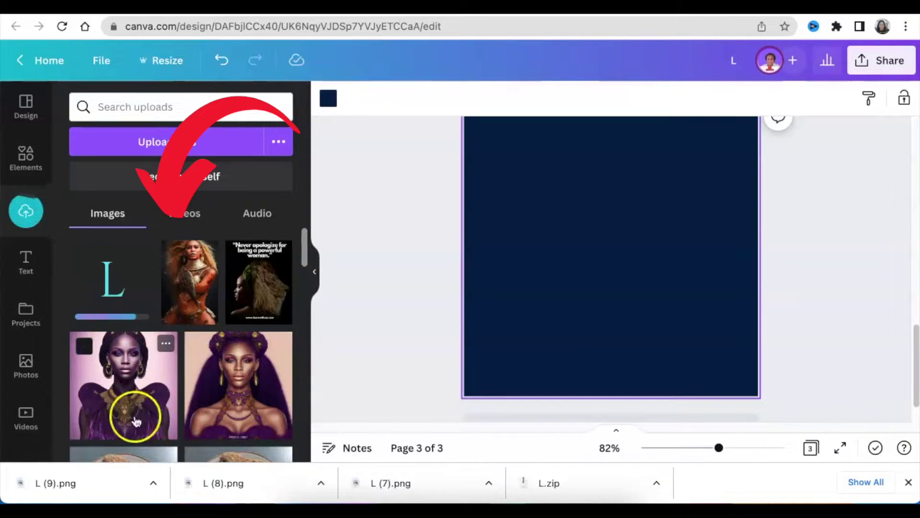
pyautogui.moveTo(127, 480); pyautogui.dragTo(132, 408)
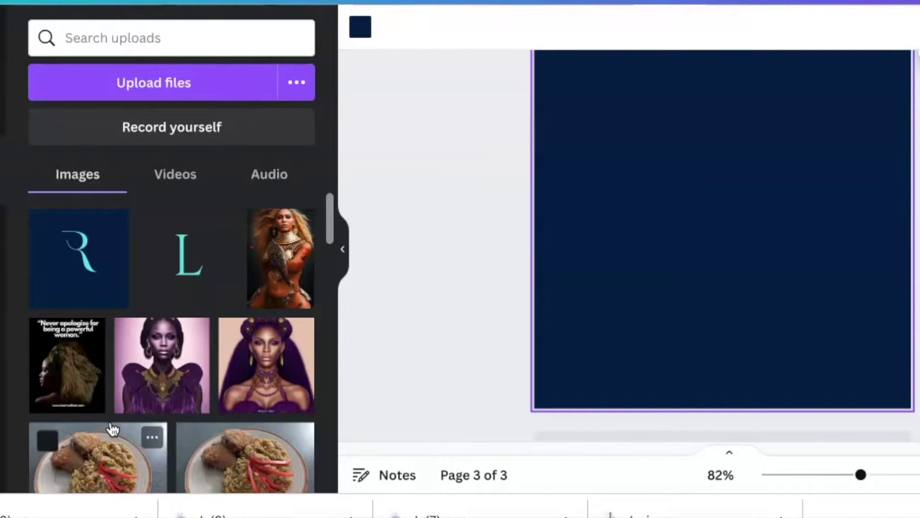
# Place the L image, crop all four edges, and move it upper left.
pyautogui.click(193, 261)
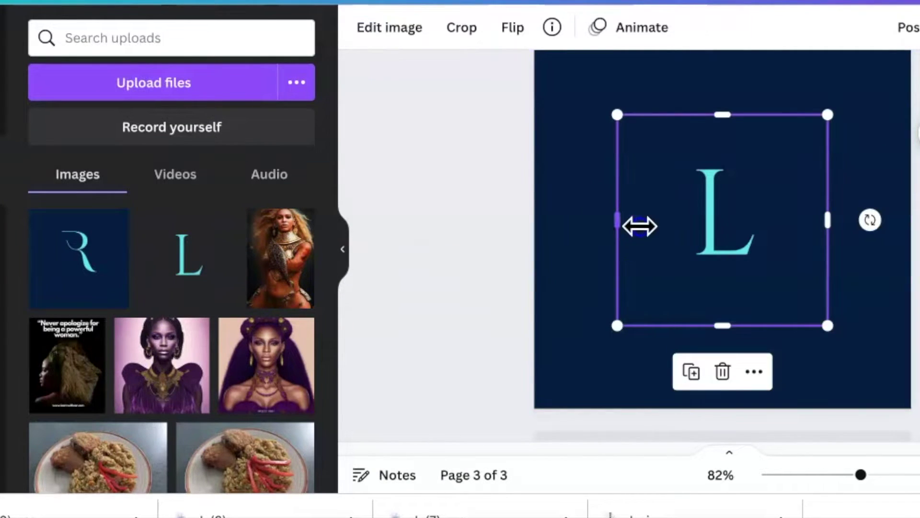
pyautogui.moveTo(640, 225); pyautogui.dragTo(686, 228)
pyautogui.moveTo(828, 220); pyautogui.dragTo(758, 212)
pyautogui.moveTo(723, 113); pyautogui.dragTo(724, 155)
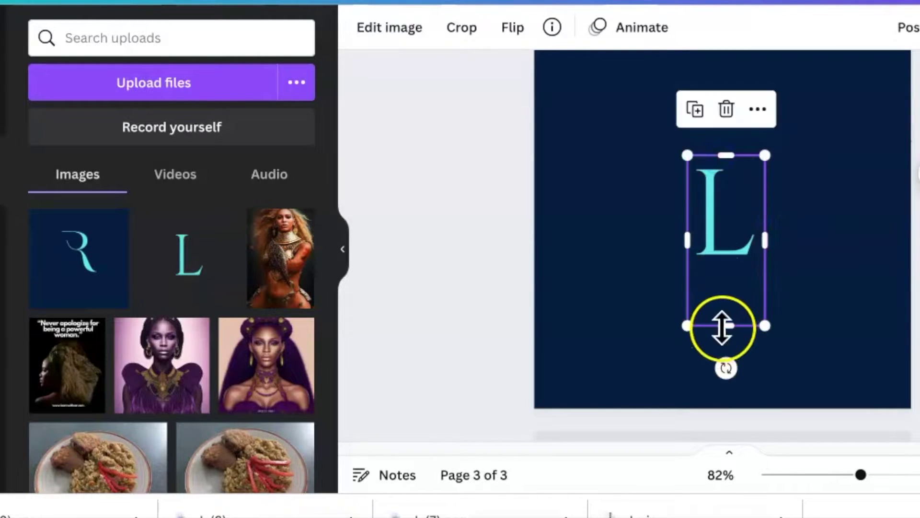
pyautogui.moveTo(723, 326); pyautogui.dragTo(723, 263)
pyautogui.click(697, 235)
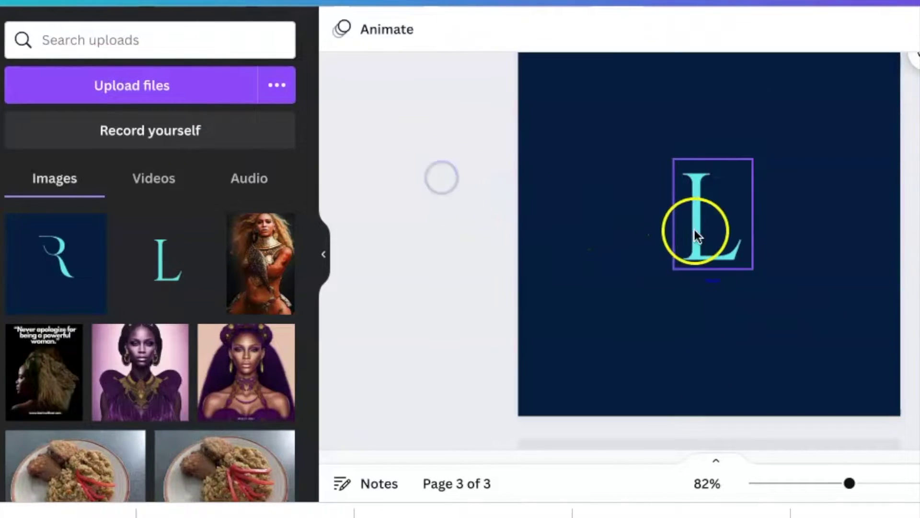
pyautogui.moveTo(697, 235); pyautogui.dragTo(575, 224)
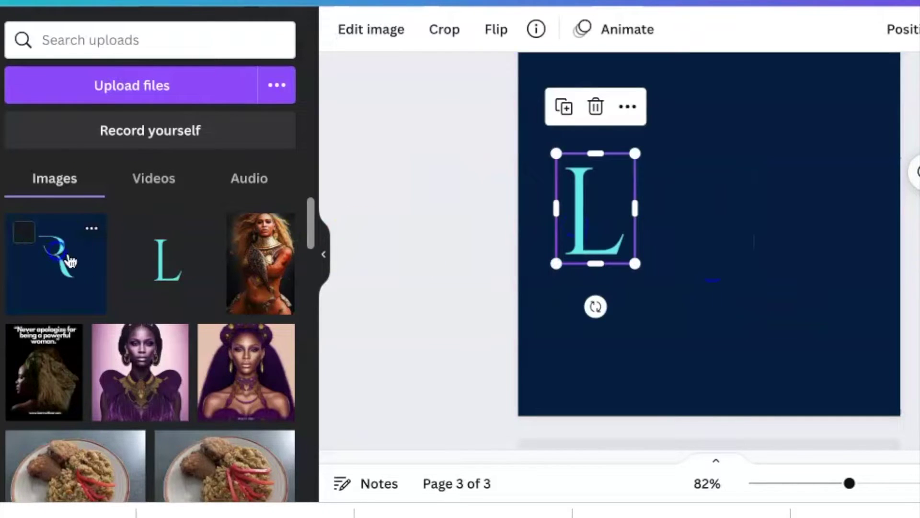
# Place the R image beside the L and start removing its background.
pyautogui.moveTo(61, 259); pyautogui.dragTo(736, 238)
pyautogui.moveTo(685, 223); pyautogui.dragTo(670, 222)
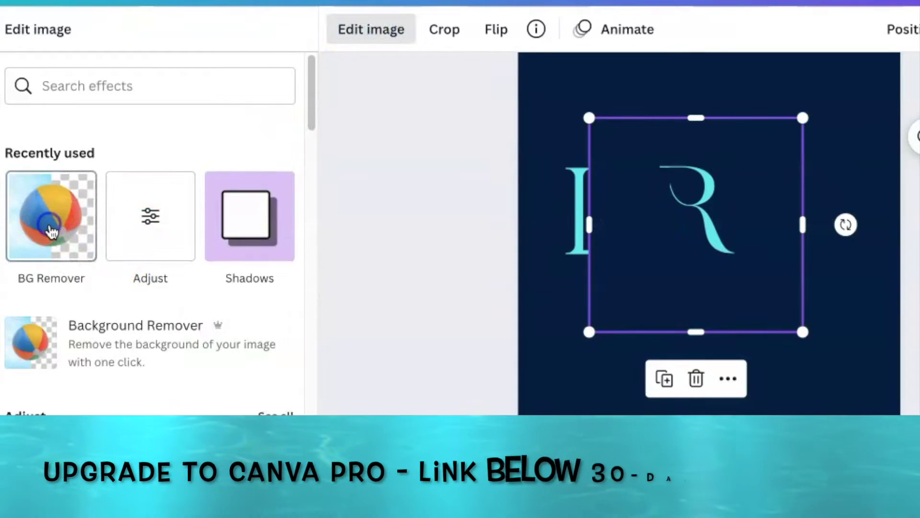
pyautogui.click(50, 229)
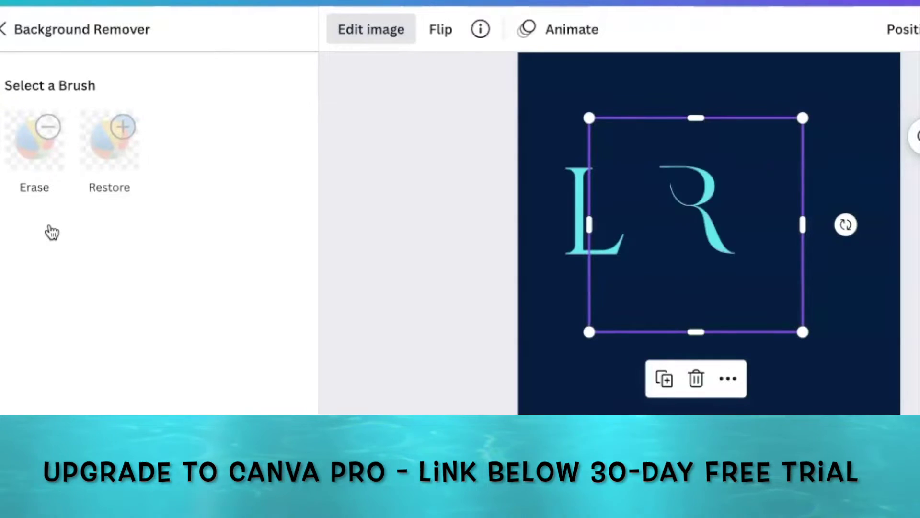
# Finish the R image's background removal and zoom in on the letters.
pyautogui.click(248, 465)
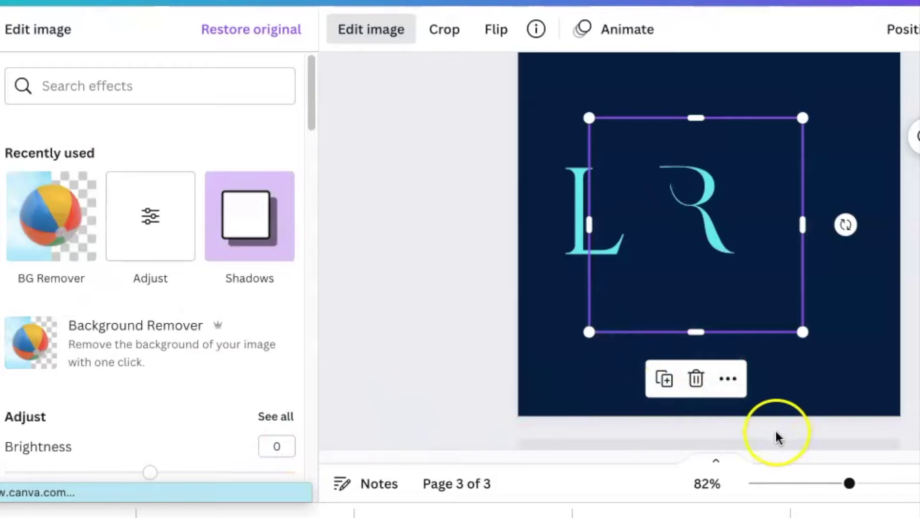
pyautogui.moveTo(850, 483); pyautogui.dragTo(868, 483)
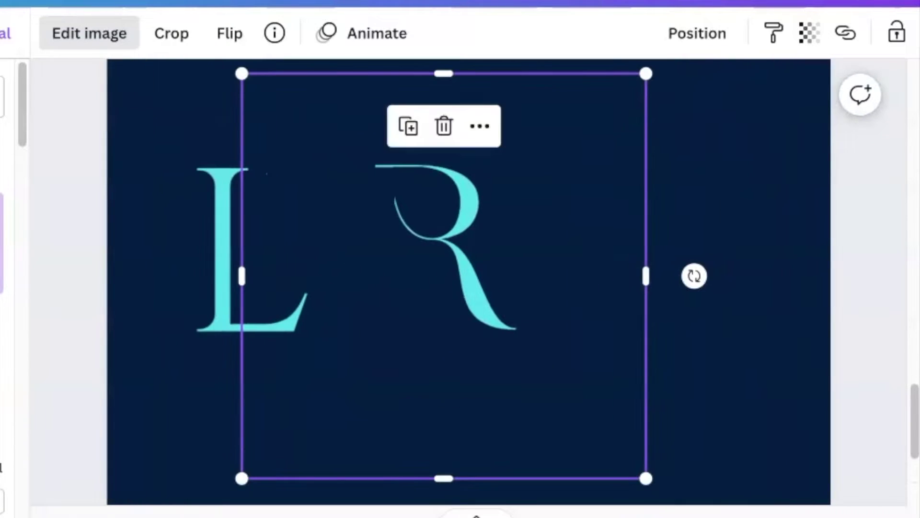
# Crop all four edges of the R image and enlarge it.
pyautogui.moveTo(259, 275); pyautogui.dragTo(372, 272)
pyautogui.moveTo(502, 86); pyautogui.dragTo(483, 158)
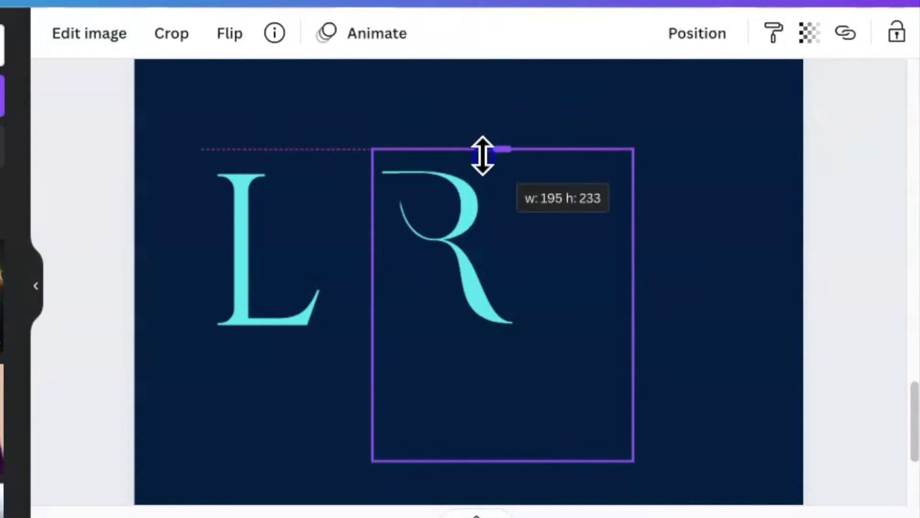
pyautogui.moveTo(633, 304); pyautogui.dragTo(586, 304)
pyautogui.moveTo(454, 459); pyautogui.dragTo(489, 372)
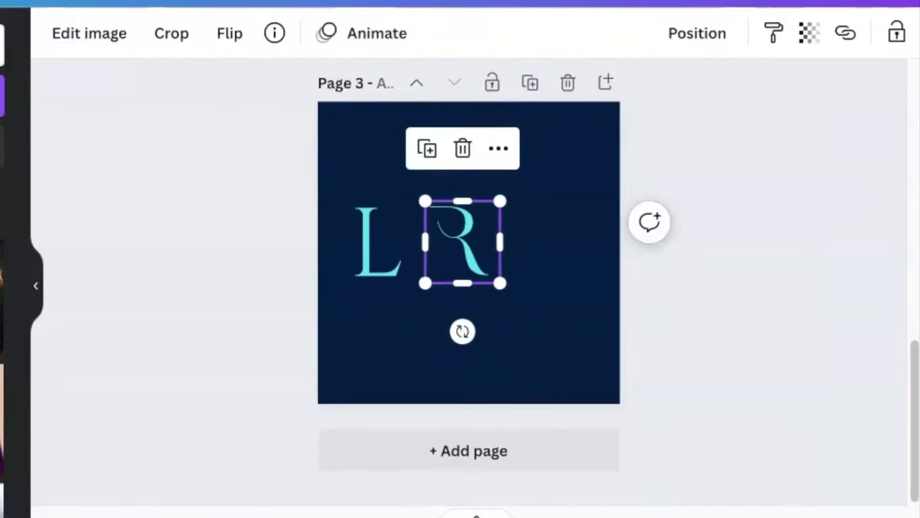
pyautogui.scroll(-3, 494, 288)
pyautogui.moveTo(500, 283)
pyautogui.mouseDown()
pyautogui.moveTo(551, 323)
pyautogui.moveTo(539, 261)
pyautogui.mouseUp()
# Enlarge the L and fit it against the R to form the monogram.
pyautogui.click(387, 272)
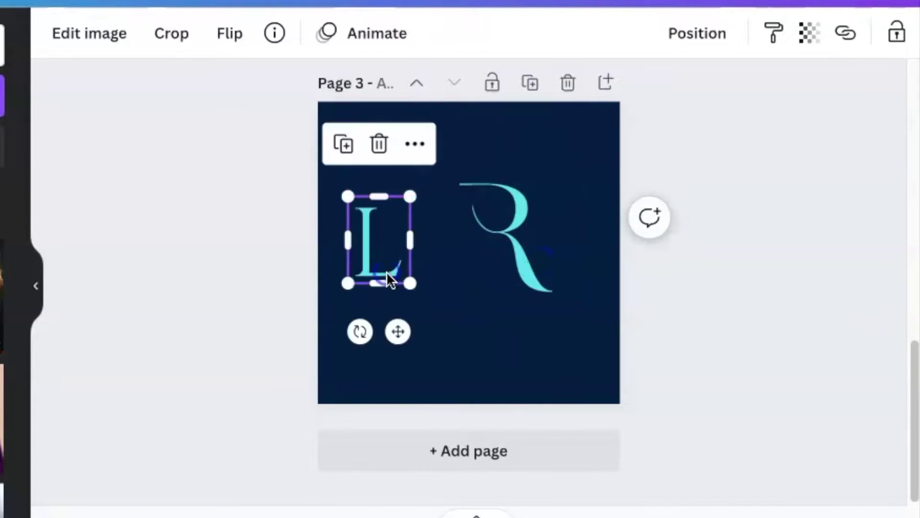
pyautogui.moveTo(409, 281)
pyautogui.mouseDown()
pyautogui.moveTo(445, 333)
pyautogui.moveTo(456, 251)
pyautogui.mouseUp()
pyautogui.click(568, 340)
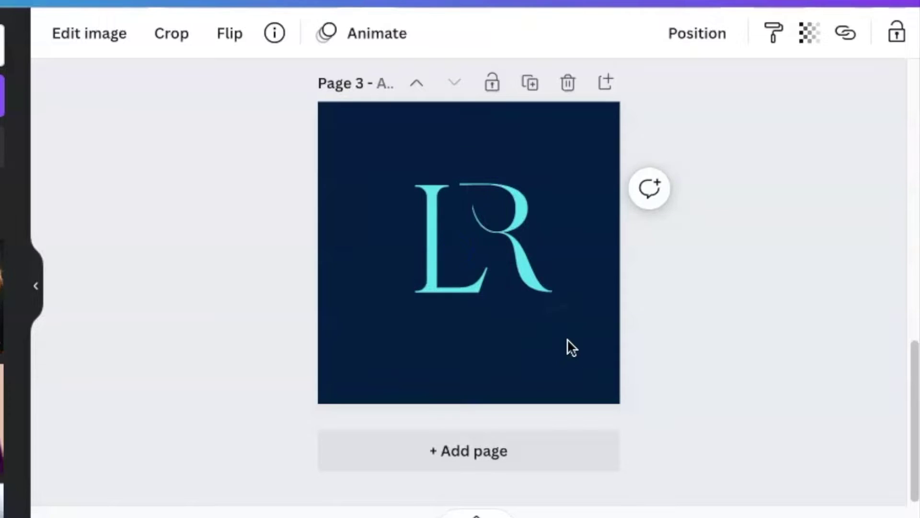
pyautogui.hotkey('ctrl', 'z')
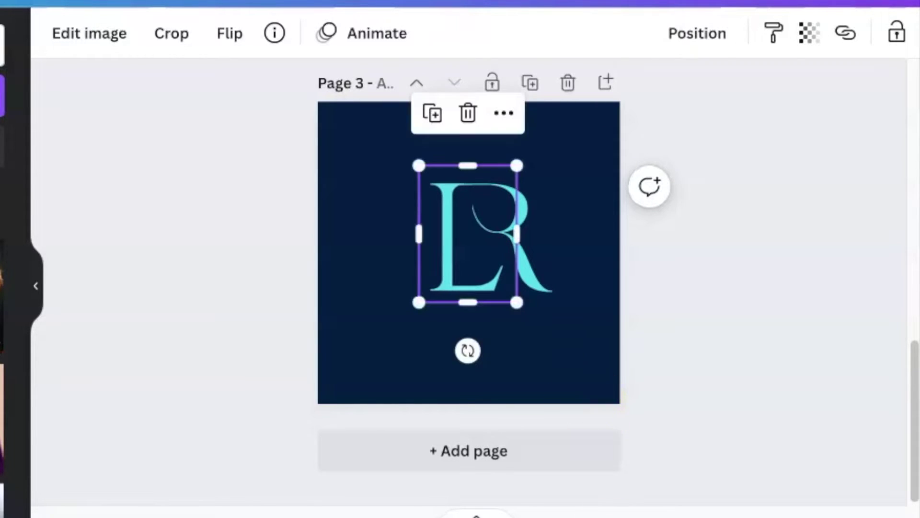
pyautogui.scroll(2, 469, 253)
pyautogui.click(628, 434)
pyautogui.click(590, 330)
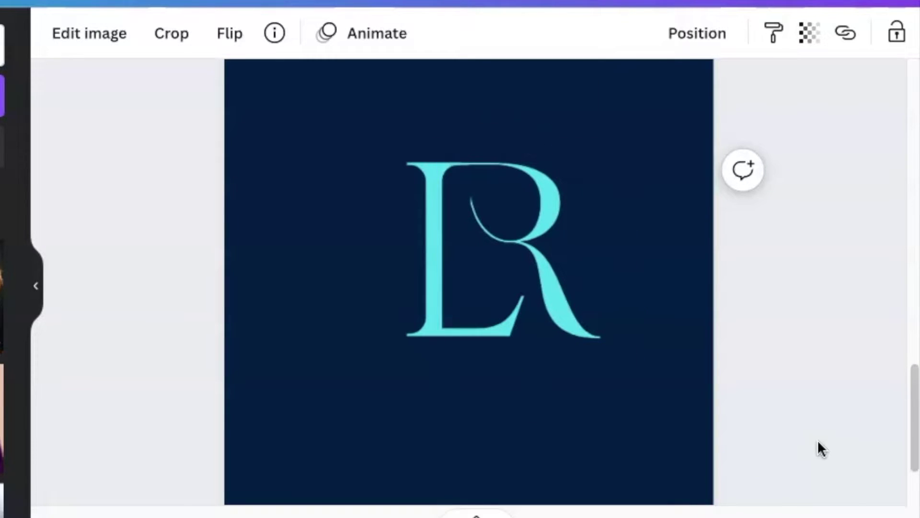
pyautogui.click(591, 455)
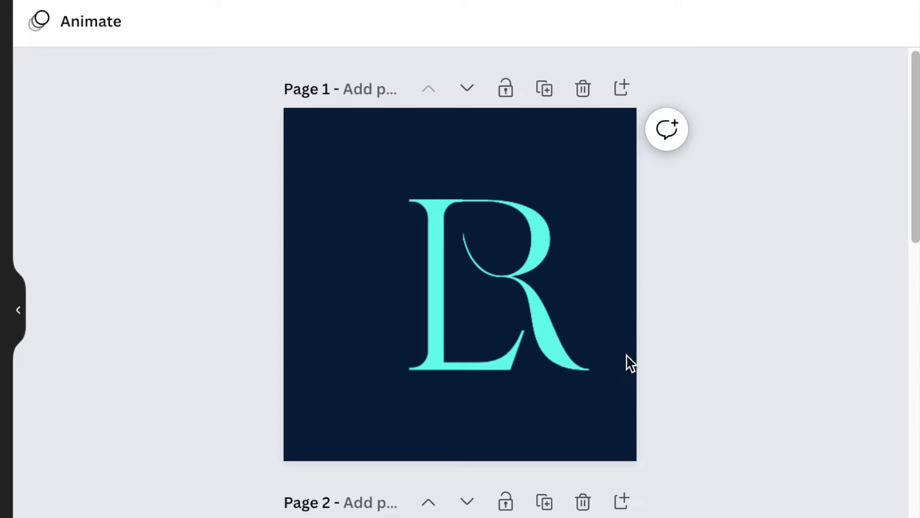
# Centre the LR monogram and add a text box below it in Open Sauce SemiBold.
pyautogui.moveTo(263, 219); pyautogui.dragTo(632, 311)
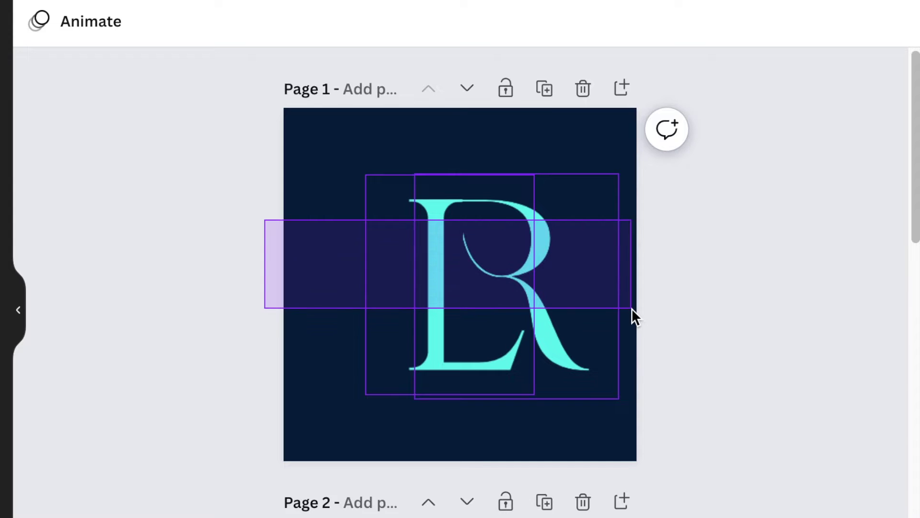
pyautogui.moveTo(548, 288)
pyautogui.mouseDown()
pyautogui.moveTo(532, 287)
pyautogui.moveTo(534, 275)
pyautogui.mouseUp()
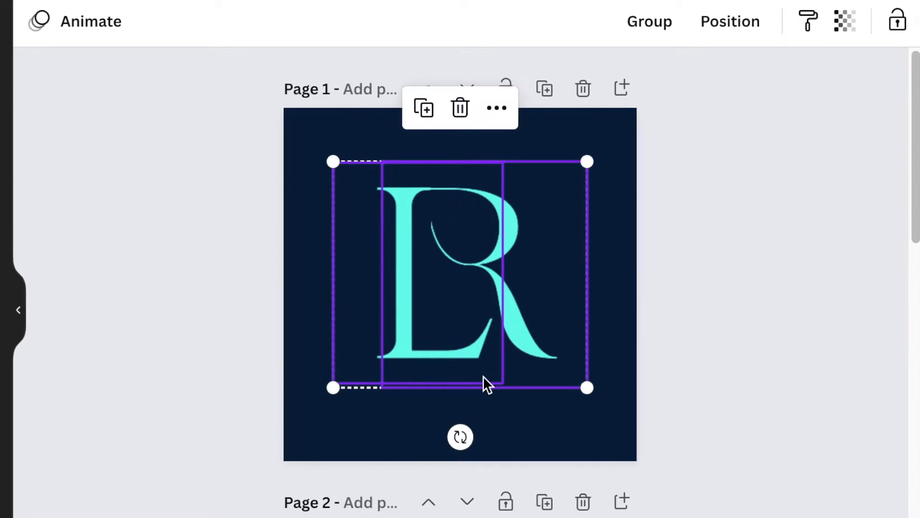
pyautogui.click(531, 407)
pyautogui.press('t')
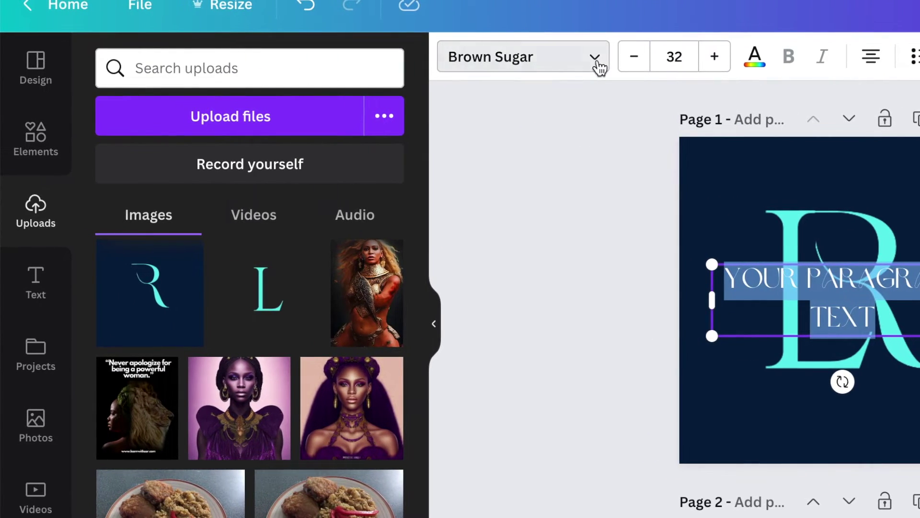
pyautogui.click(596, 60)
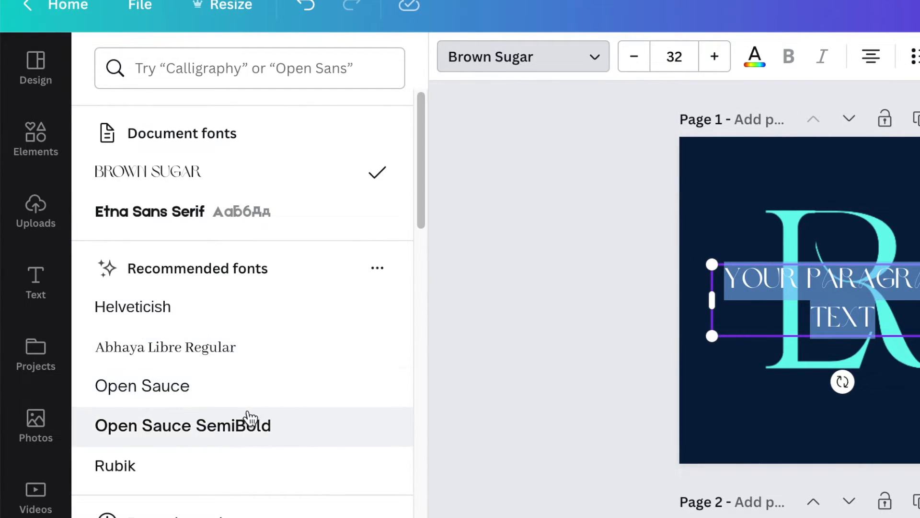
pyautogui.click(243, 432)
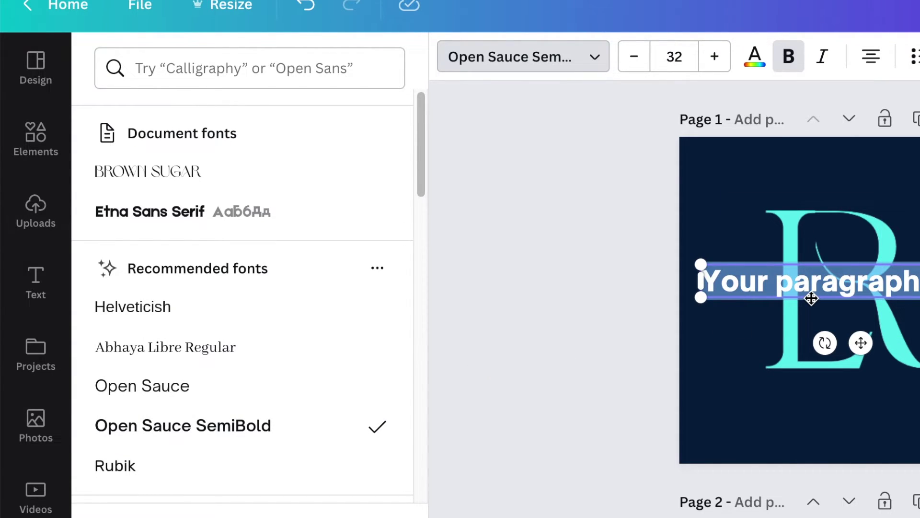
pyautogui.press('BackSpace')
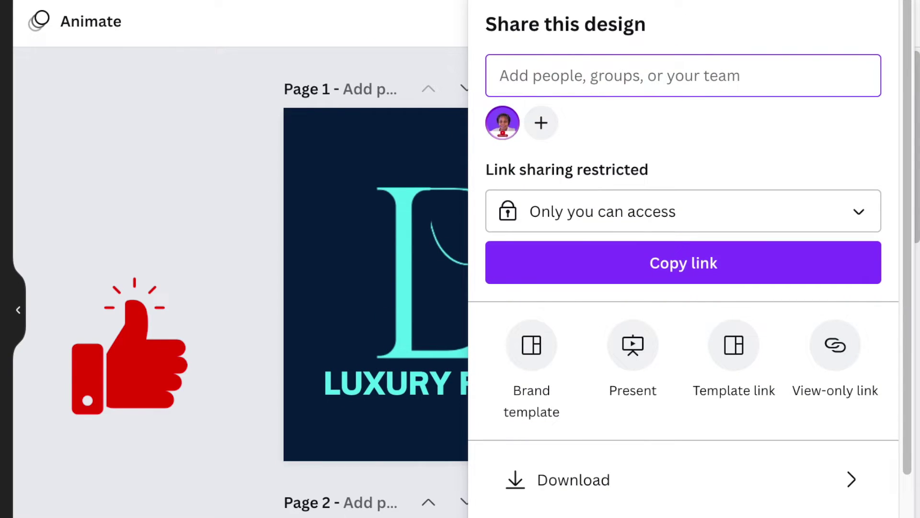
# Download the logo as a PNG with a transparent background, choosing the page.
pyautogui.scroll(-2, 705, 386)
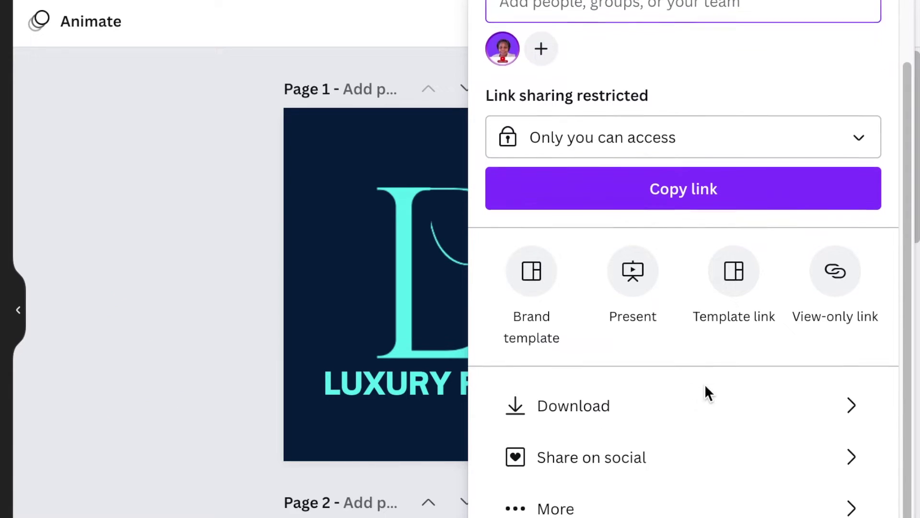
pyautogui.click(685, 416)
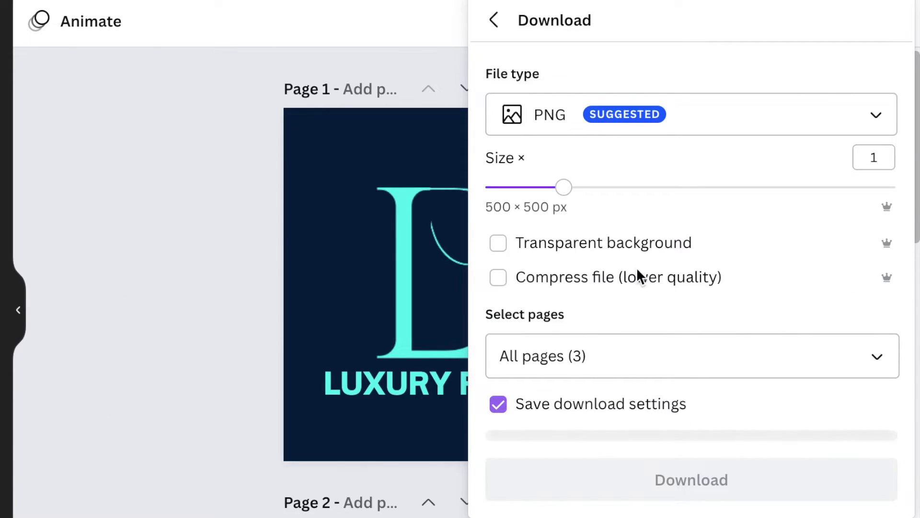
pyautogui.click(499, 243)
pyautogui.click(882, 359)
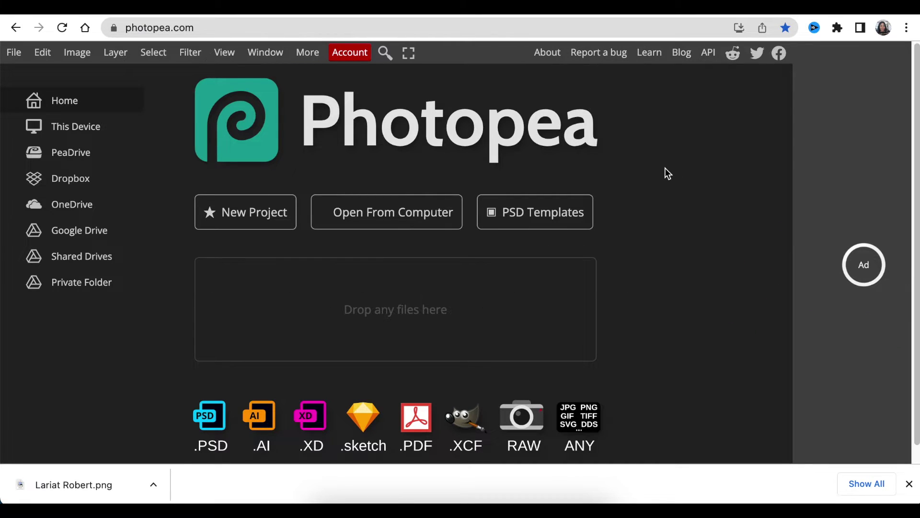
# Open '3D Wall Logo MockUp 2.psd' from the Downloads folder in Photopea.
pyautogui.scroll(-1, 561, 228)
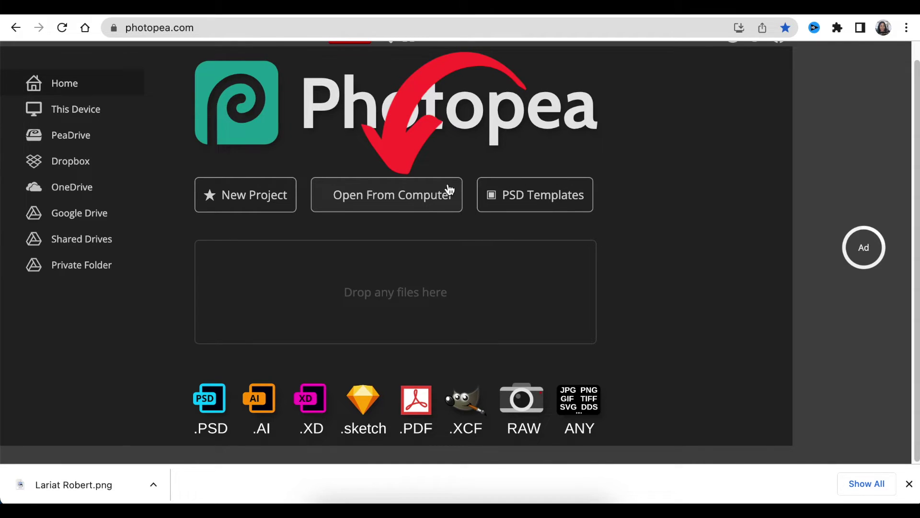
pyautogui.click(392, 195)
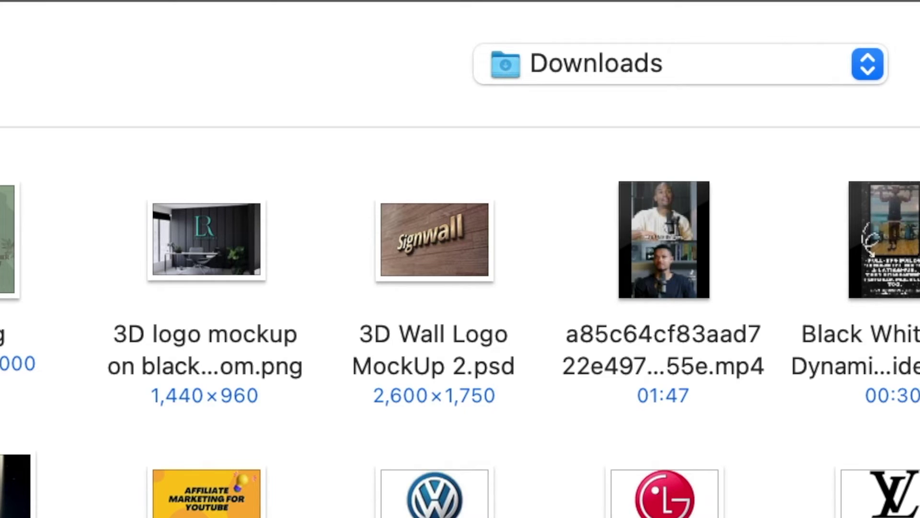
pyautogui.click(444, 346)
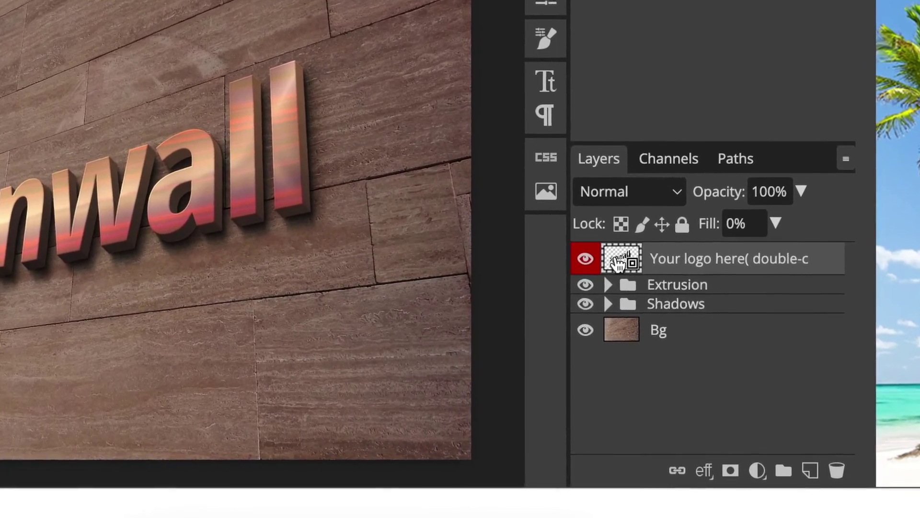
# Swap the Signwall placeholder for Lariat Robert.png, enlarge it to fill the sign, and save.
pyautogui.doubleClick(648, 290)
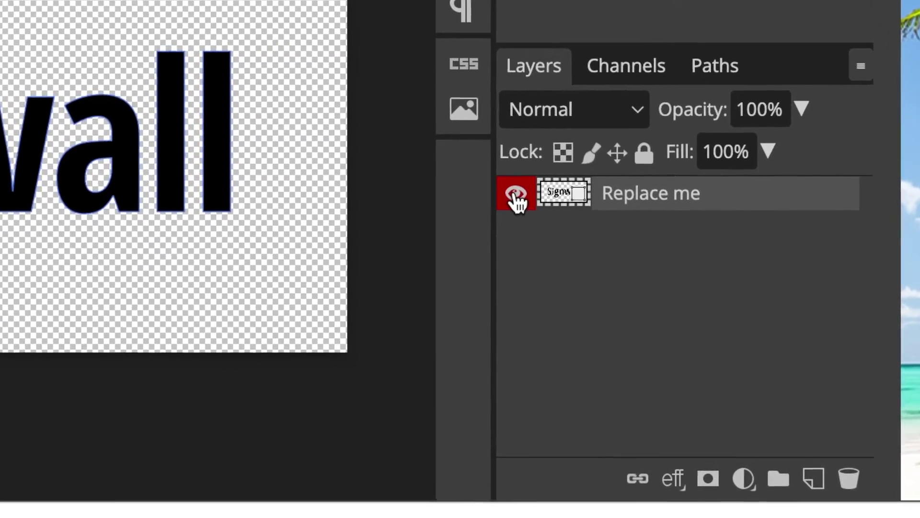
pyautogui.click(572, 243)
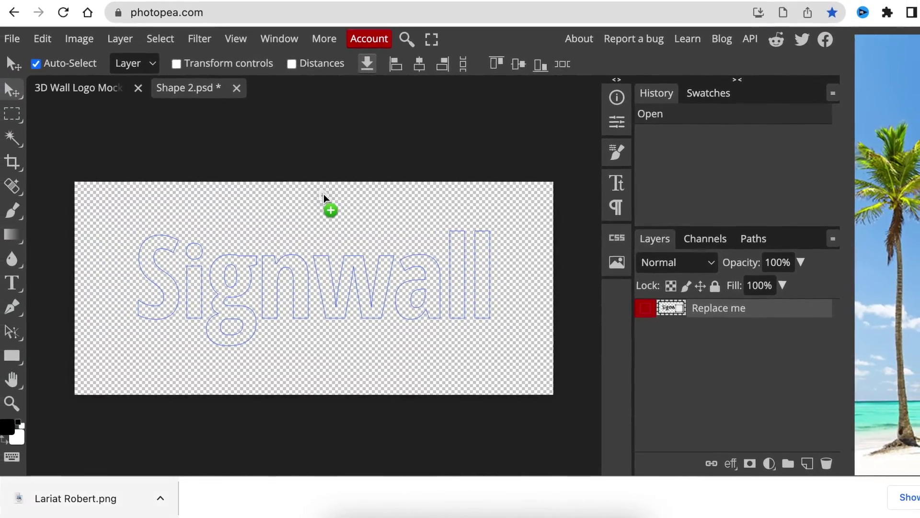
pyautogui.moveTo(29, 504); pyautogui.dragTo(326, 200)
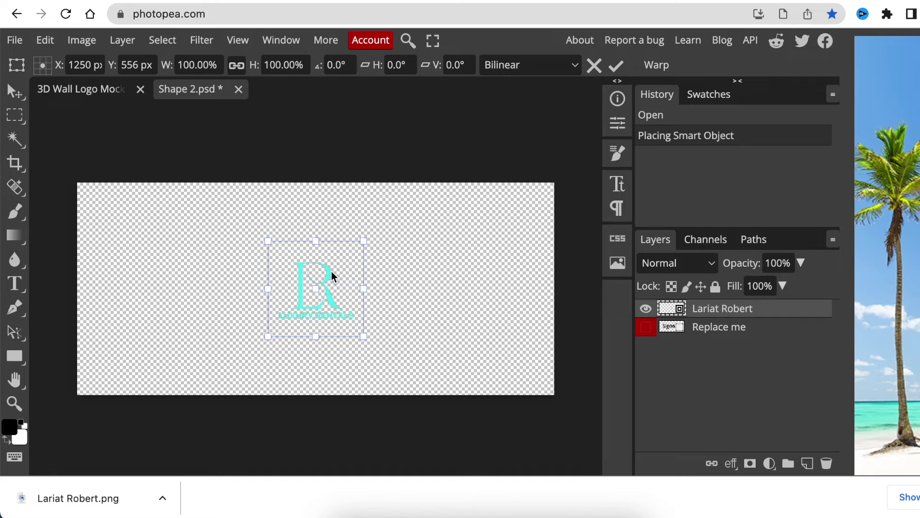
pyautogui.moveTo(363, 335)
pyautogui.mouseDown()
pyautogui.moveTo(531, 438)
pyautogui.moveTo(548, 474)
pyautogui.mouseUp()
pyautogui.moveTo(452, 347); pyautogui.dragTo(359, 254)
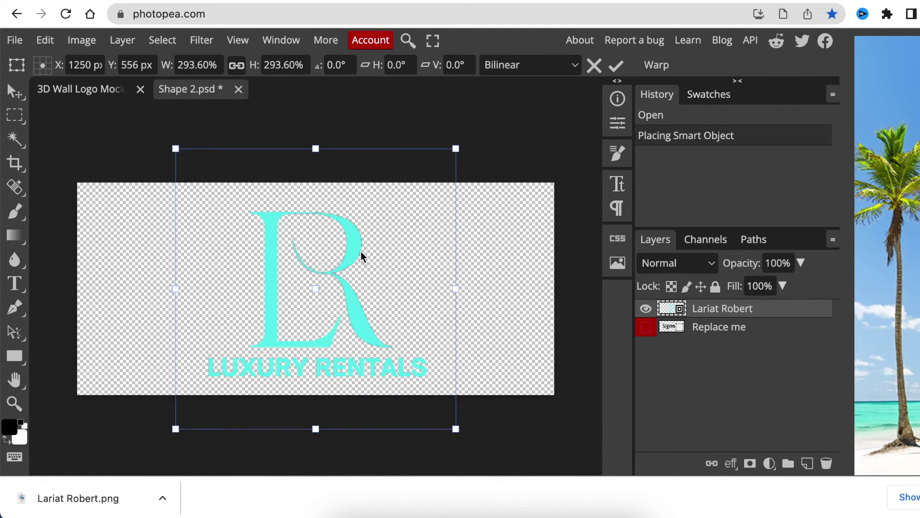
pyautogui.hotkey('ctrl', 's')
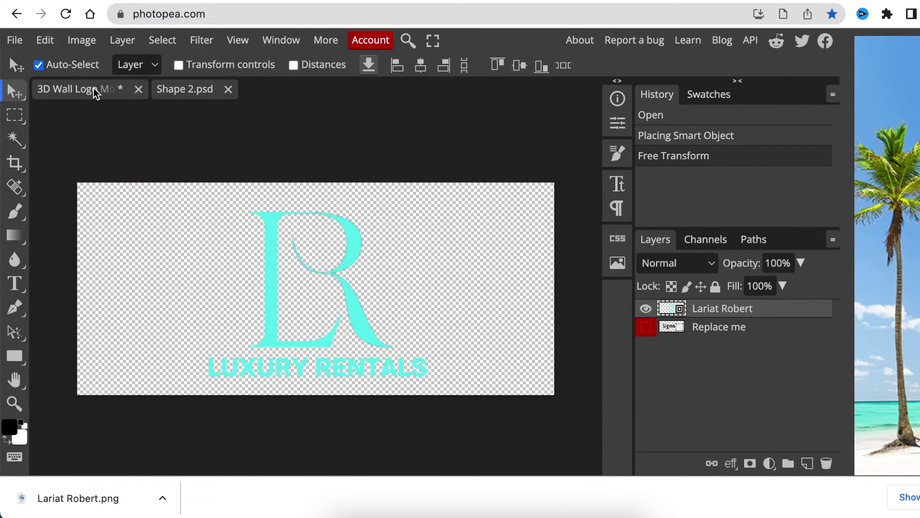
# Export the 3D Wall Logo MockUp document as a PNG image.
pyautogui.click(95, 93)
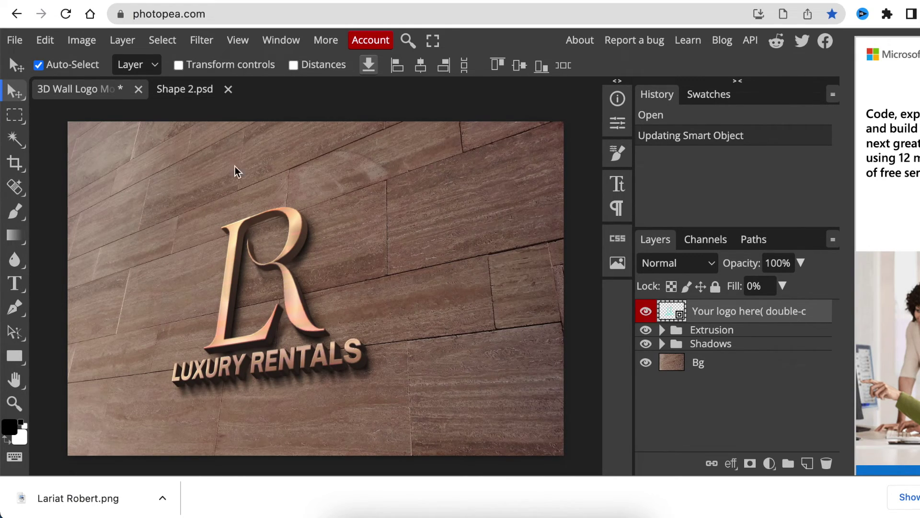
pyautogui.click(14, 39)
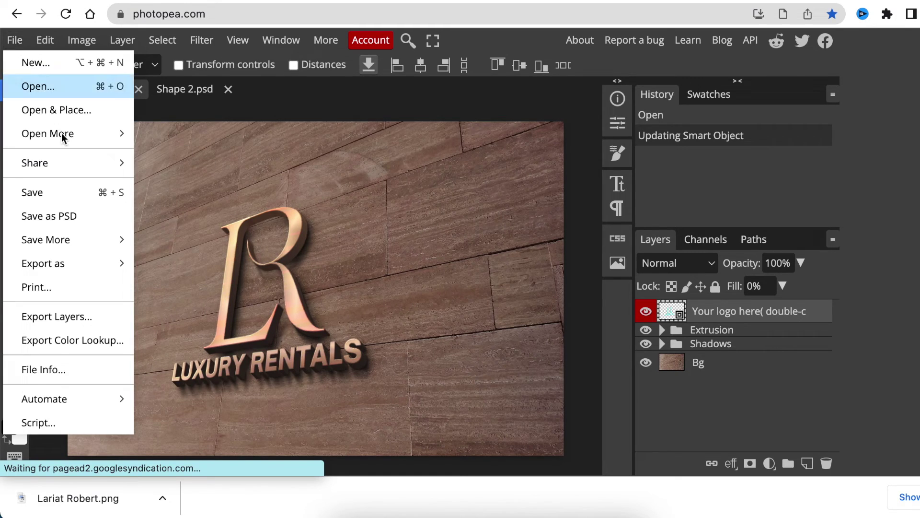
pyautogui.moveTo(43, 263)
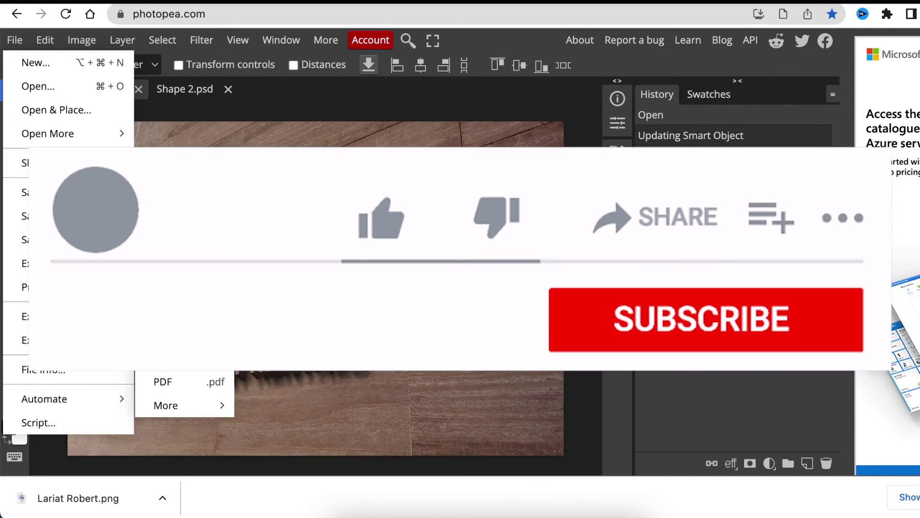
pyautogui.click(165, 265)
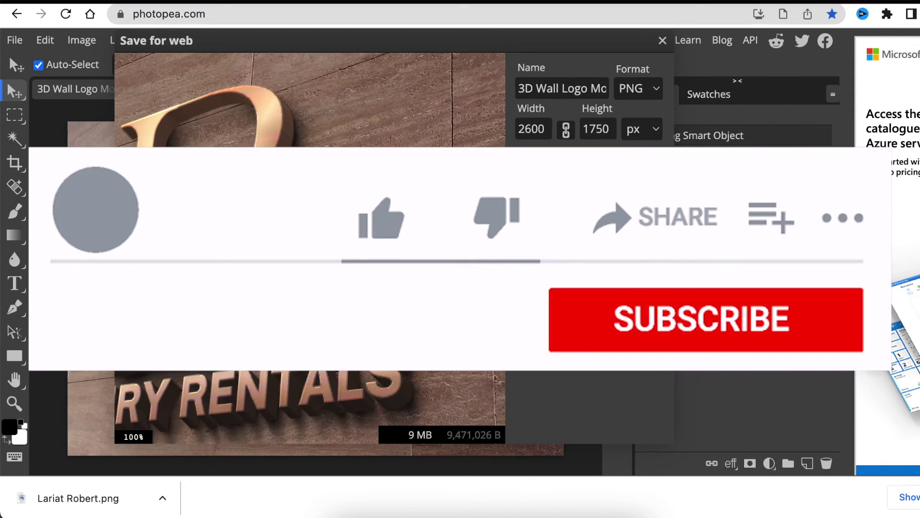
pyautogui.press('Return')
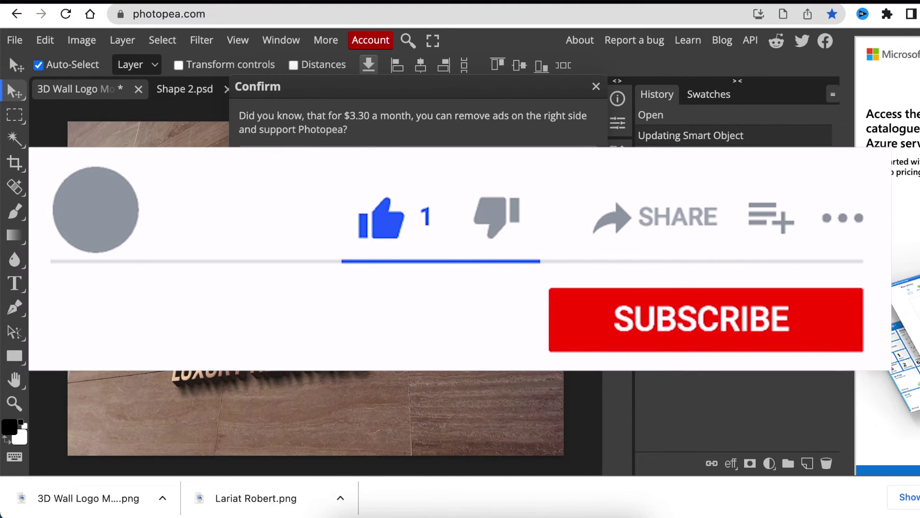